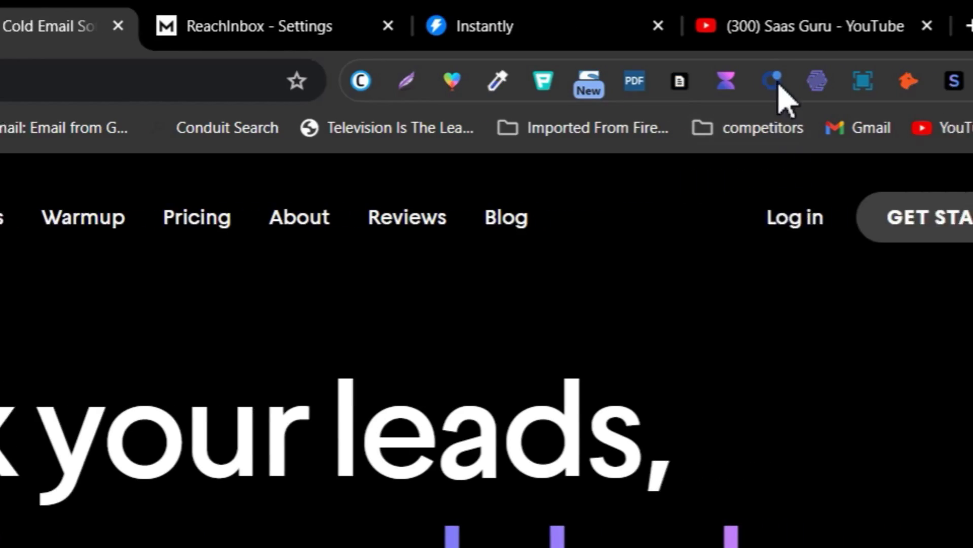
Glance over the YouTube channel's videos page, then the ReachInbox homepage.
{"action": "left_click", "coordinate": [739, 30]}
{"action": "scroll", "coordinate": [707, 216], "scroll_direction": "down", "scroll_amount": 3}
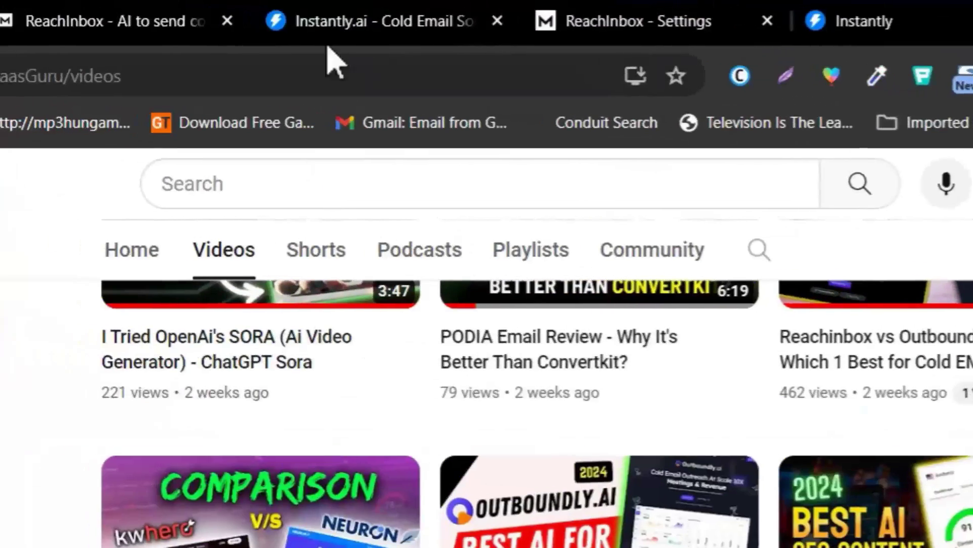
{"action": "left_click", "coordinate": [197, 21]}
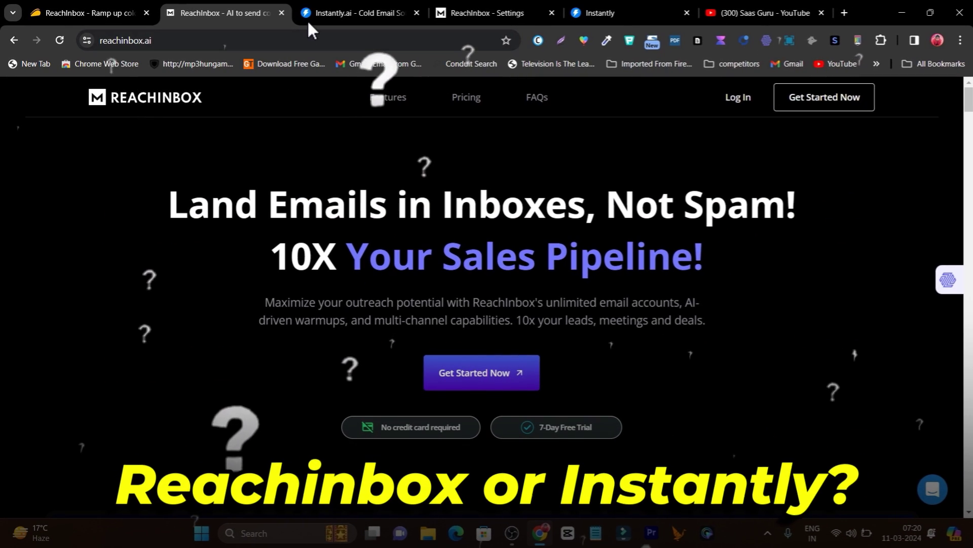
Scroll down the Instantly homepage's dashboard preview and back up to the headline.
{"action": "left_click", "coordinate": [308, 20]}
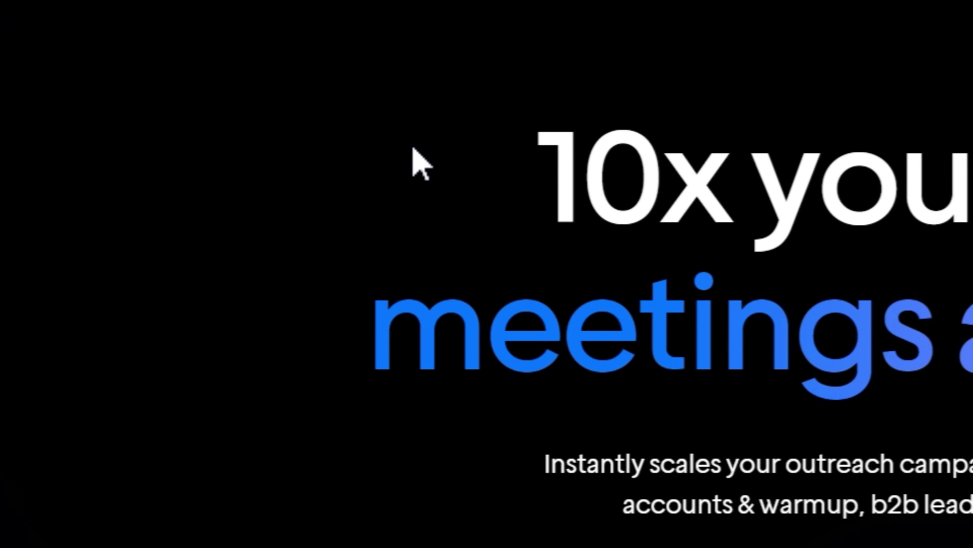
{"action": "scroll", "coordinate": [700, 332], "scroll_direction": "down", "scroll_amount": 5}
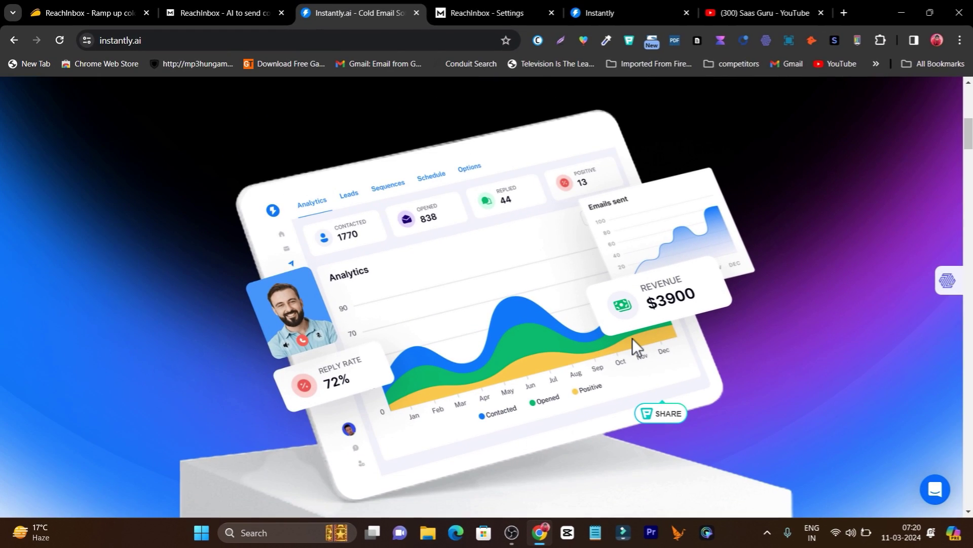
{"action": "scroll", "coordinate": [618, 340], "scroll_direction": "down", "scroll_amount": 2}
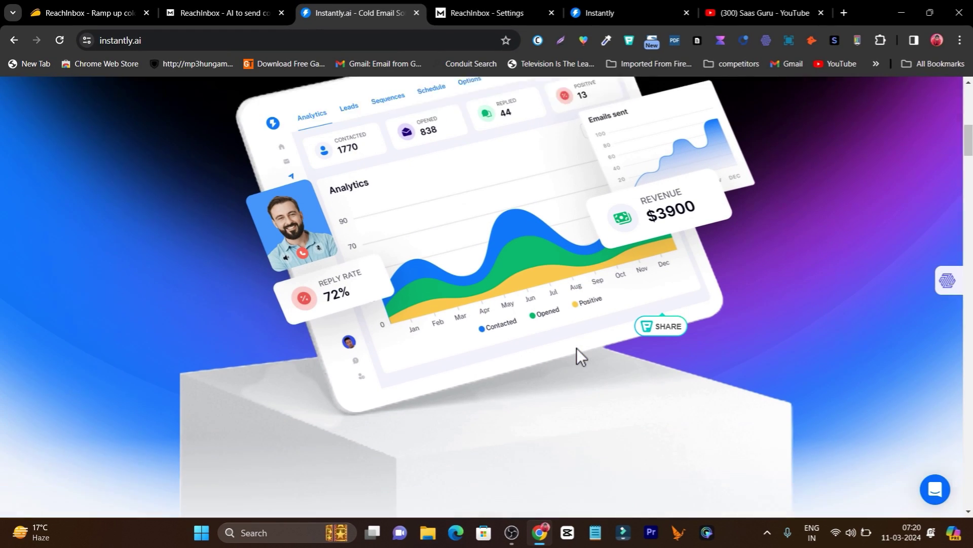
{"action": "scroll", "coordinate": [421, 345], "scroll_direction": "up", "scroll_amount": 5}
{"action": "scroll", "coordinate": [419, 343], "scroll_direction": "up", "scroll_amount": 5}
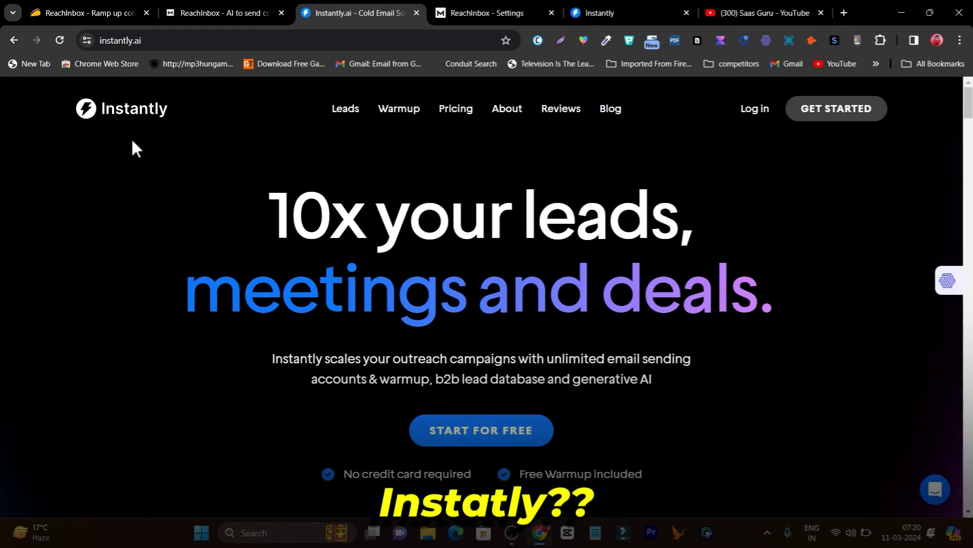
Compare the ReachInbox and Instantly homepages back and forth, finishing on ReachInbox.
{"action": "left_click", "coordinate": [203, 6]}
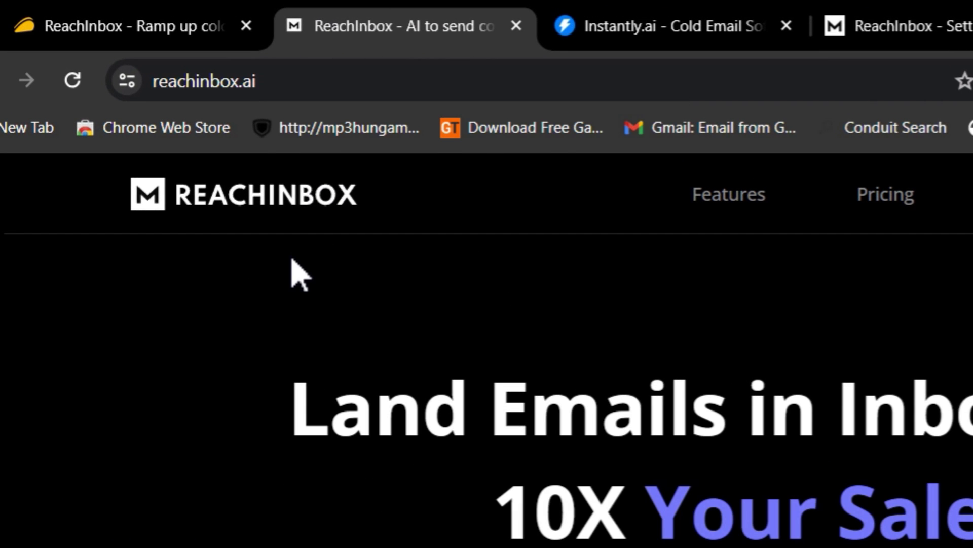
{"action": "left_click", "coordinate": [666, 6]}
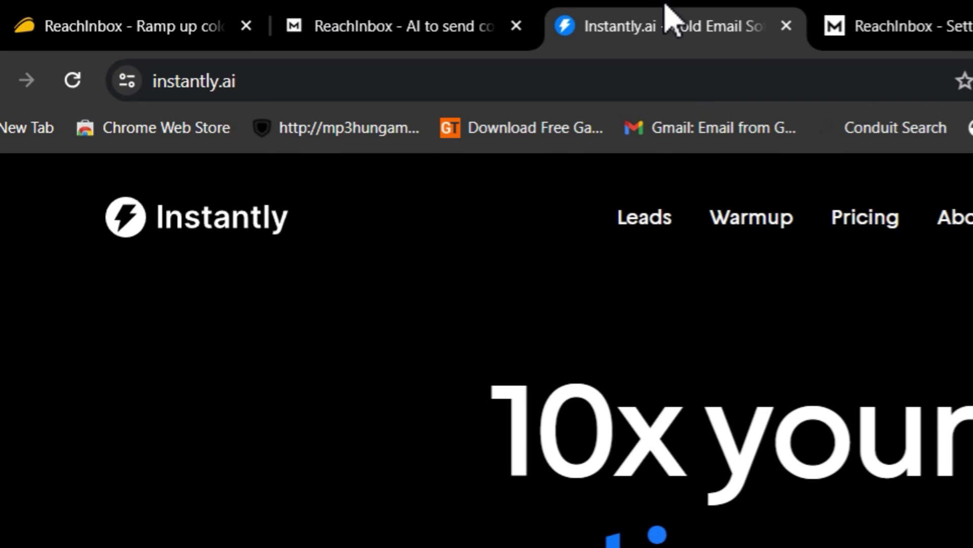
{"action": "left_click", "coordinate": [412, 26]}
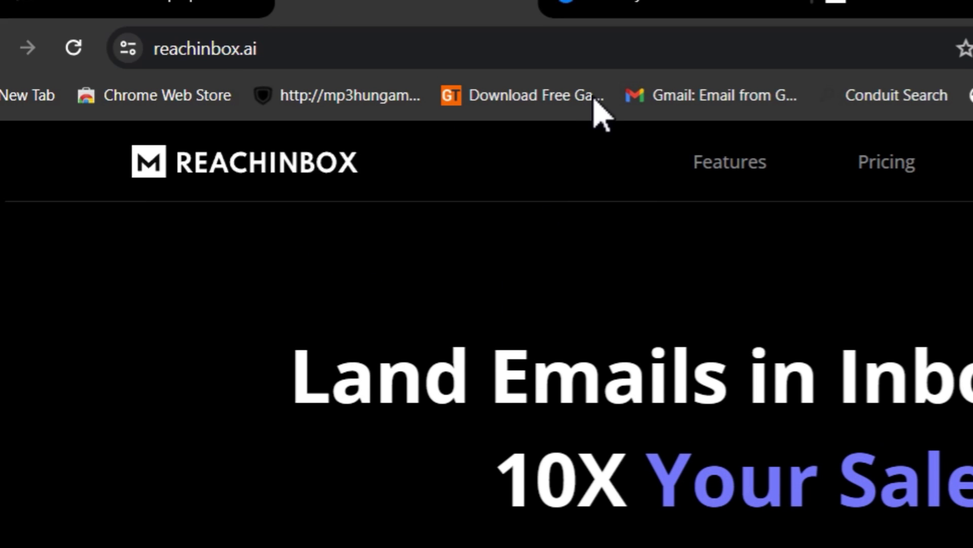
{"action": "left_click", "coordinate": [657, 26]}
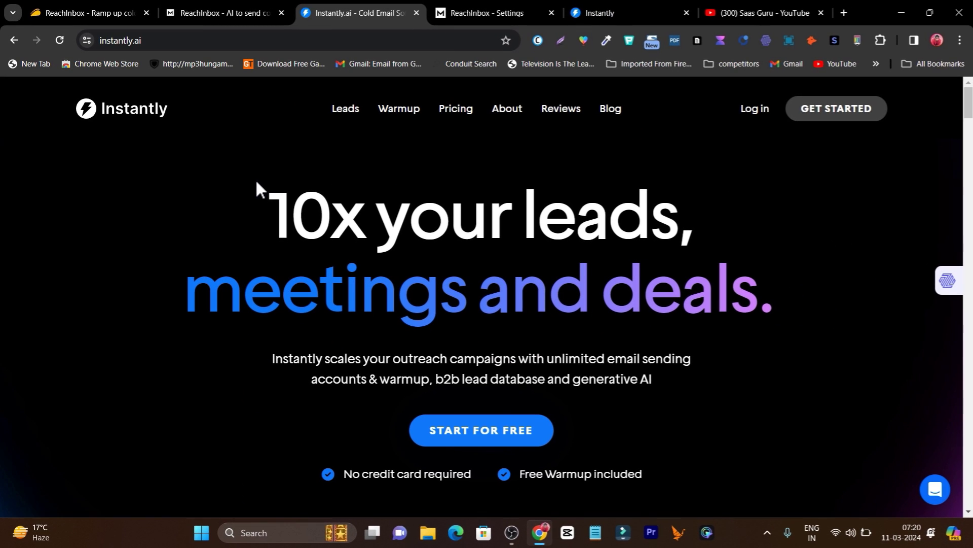
{"action": "left_click", "coordinate": [232, 13]}
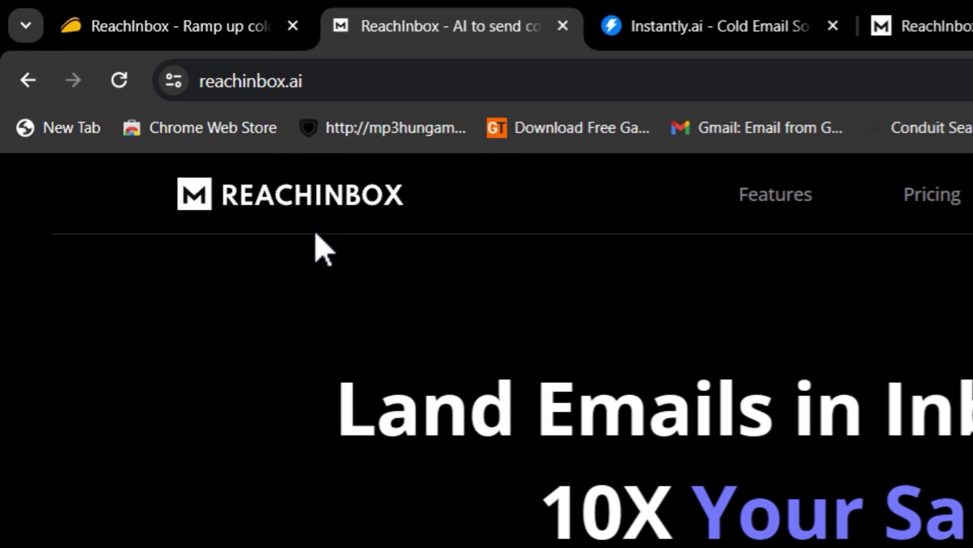
{"action": "scroll", "coordinate": [633, 405], "scroll_direction": "down", "scroll_amount": 10}
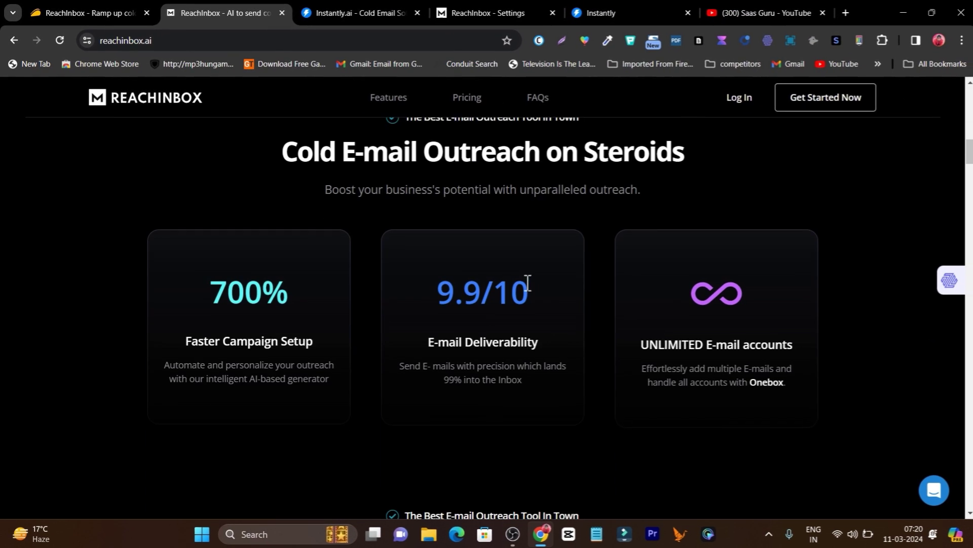
{"action": "scroll", "coordinate": [584, 299], "scroll_direction": "up", "scroll_amount": 5}
{"action": "scroll", "coordinate": [583, 292], "scroll_direction": "up", "scroll_amount": 10}
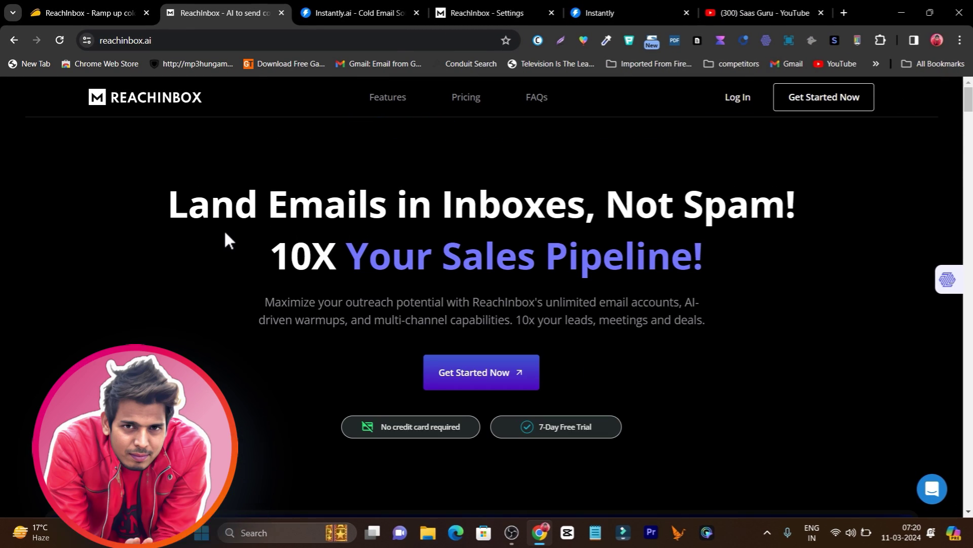
{"action": "scroll", "coordinate": [155, 211], "scroll_direction": "down", "scroll_amount": 15}
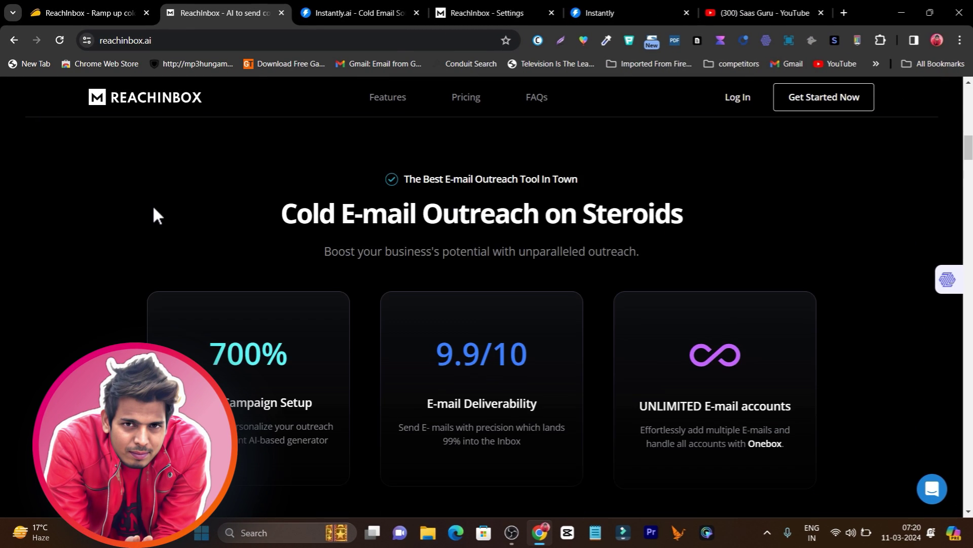
{"action": "scroll", "coordinate": [312, 259], "scroll_direction": "up", "scroll_amount": 15}
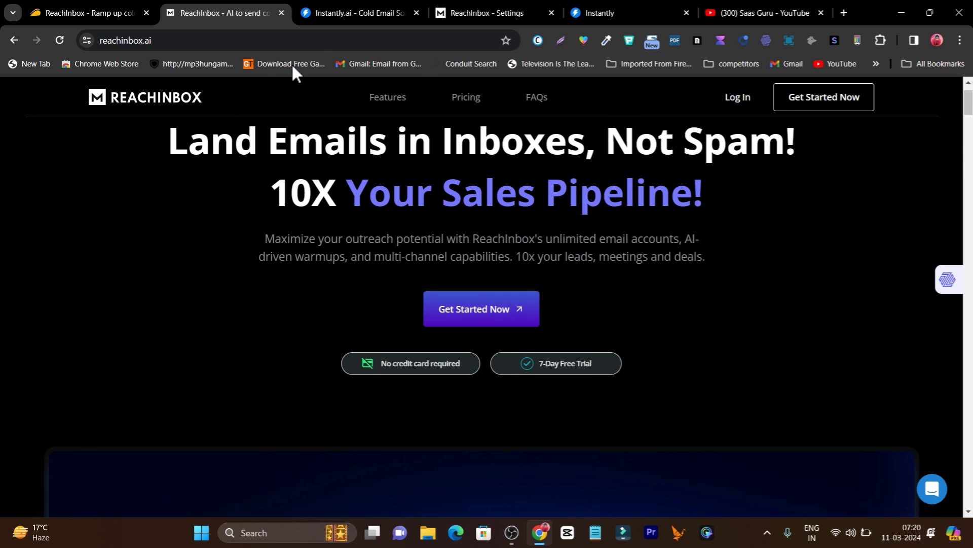
Scroll through the Instantly homepage once more, then switch to ReachInbox's Appsumo Tier 1 billing page.
{"action": "left_click", "coordinate": [348, 14]}
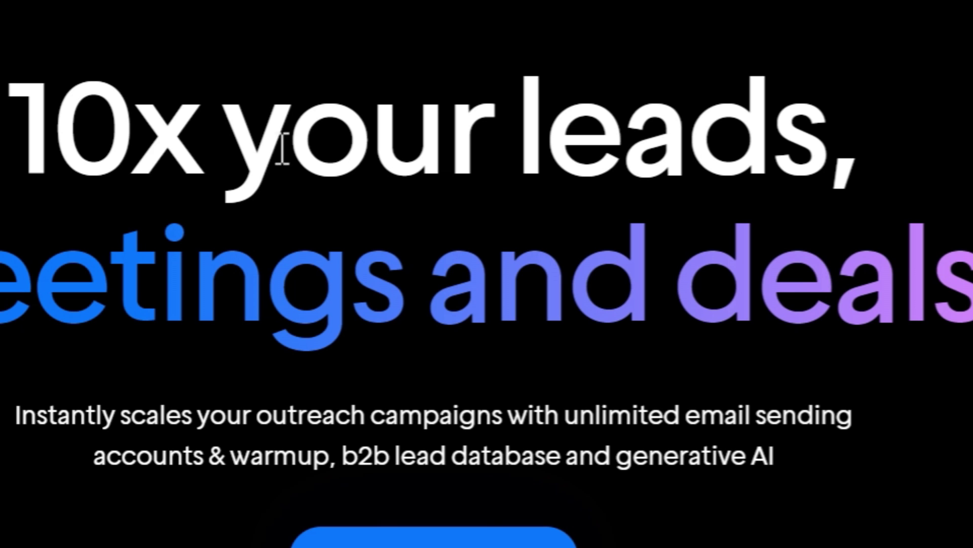
{"action": "scroll", "coordinate": [522, 174], "scroll_direction": "down", "scroll_amount": 5}
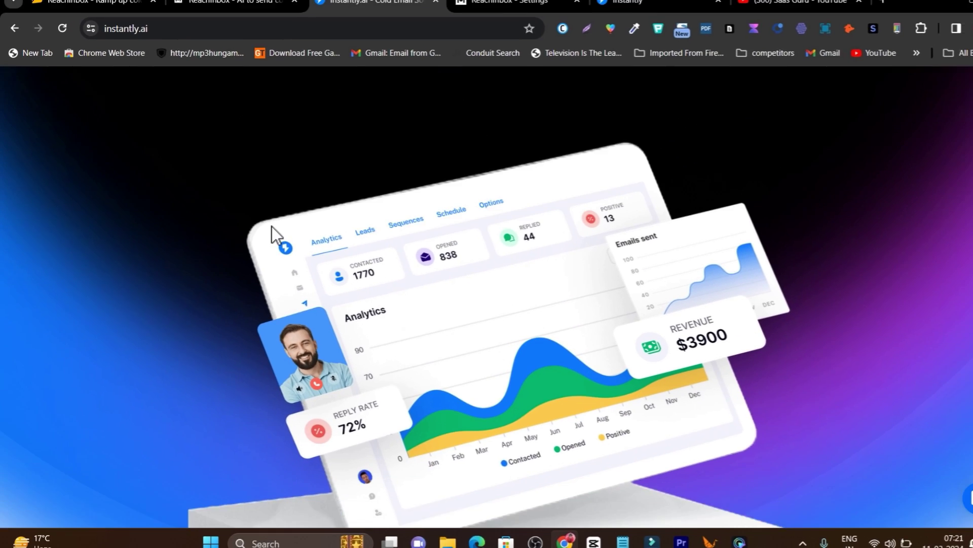
{"action": "scroll", "coordinate": [264, 229], "scroll_direction": "down", "scroll_amount": 2}
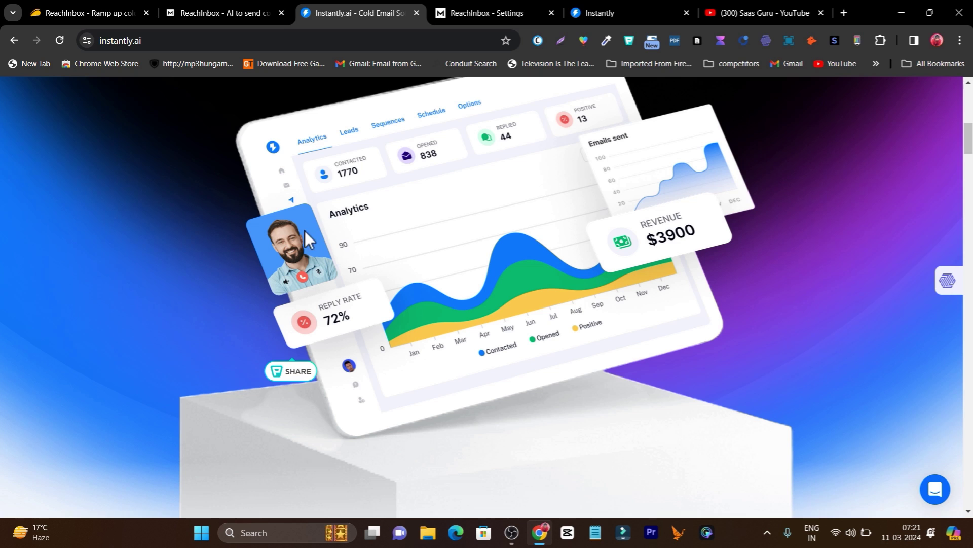
{"action": "scroll", "coordinate": [291, 230], "scroll_direction": "up", "scroll_amount": 10}
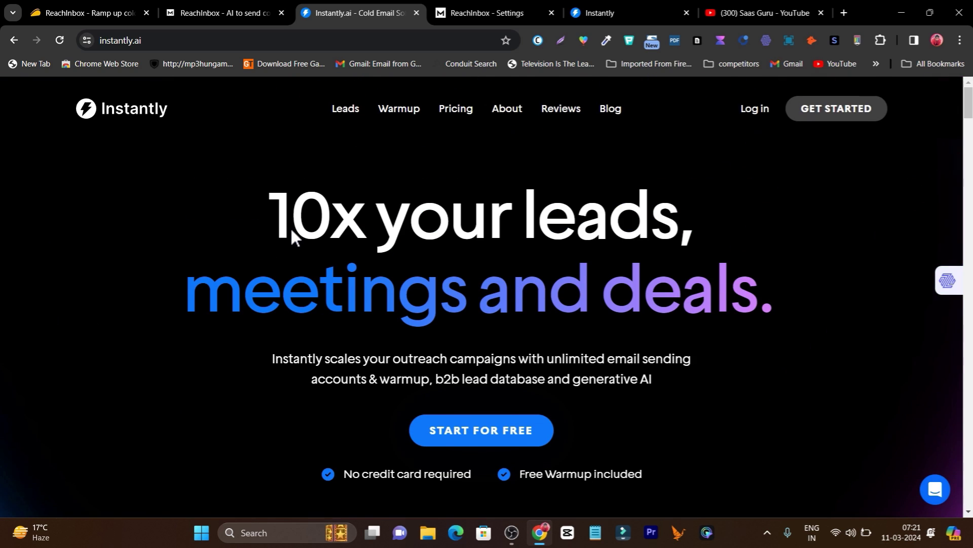
{"action": "left_click", "coordinate": [468, 15]}
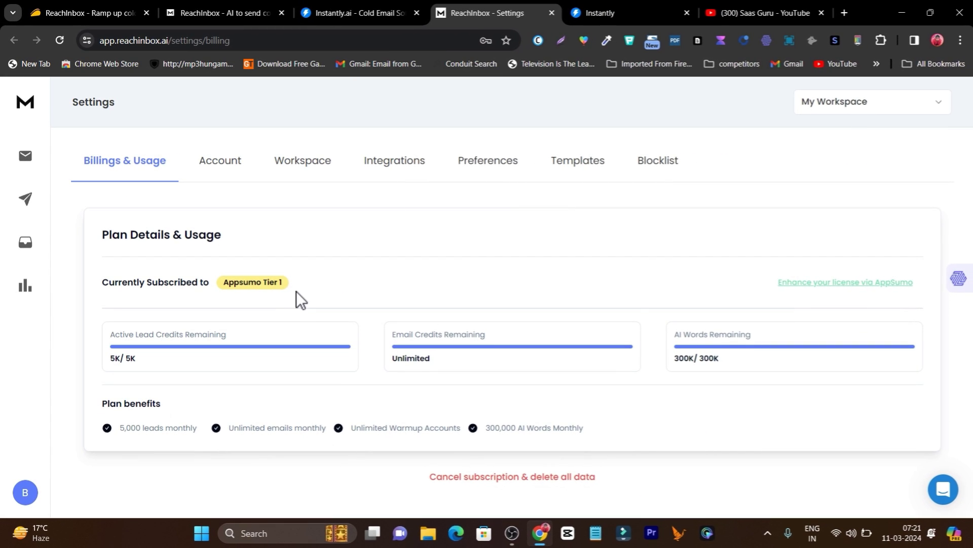
Return to Billings & Usage and toggle dark mode on and back off from the account menu.
{"action": "left_click", "coordinate": [237, 11]}
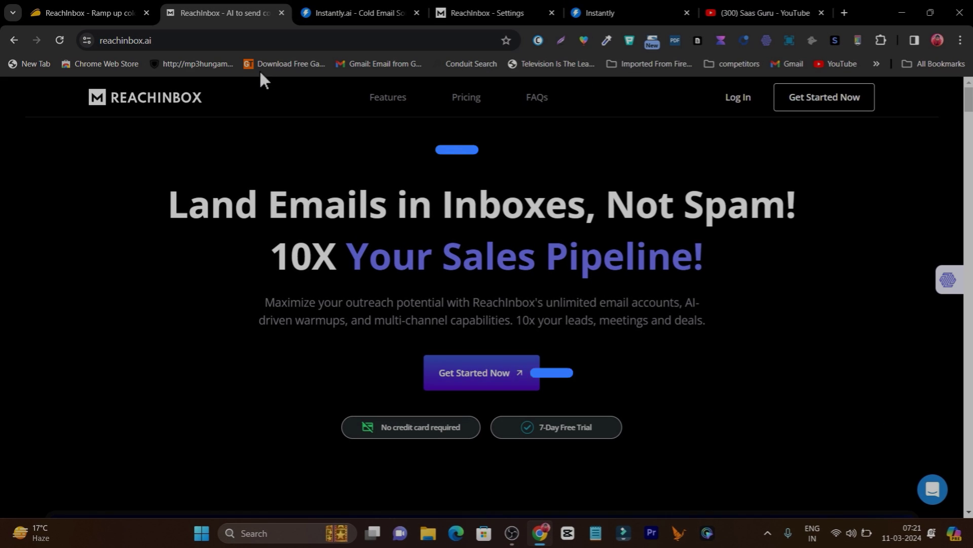
{"action": "left_click", "coordinate": [490, 14]}
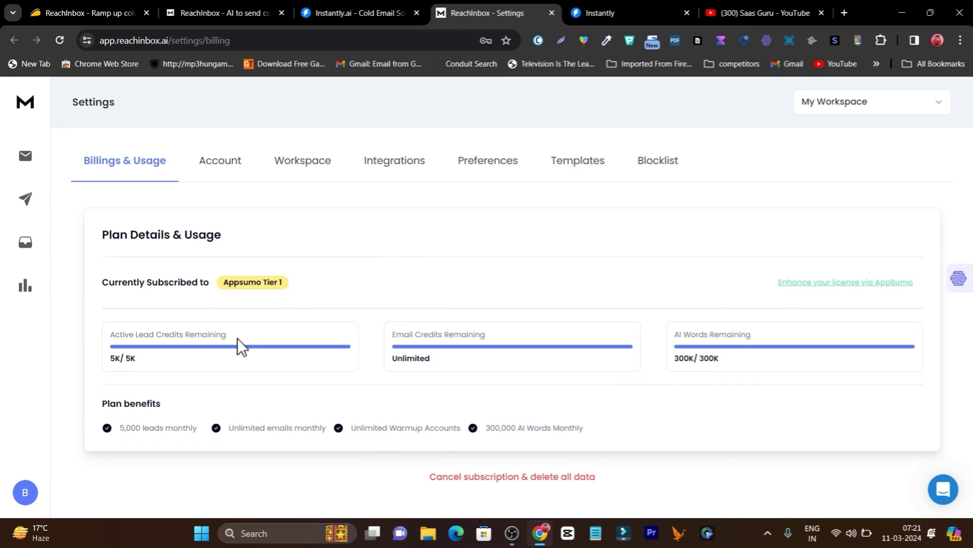
{"action": "left_click", "coordinate": [35, 491]}
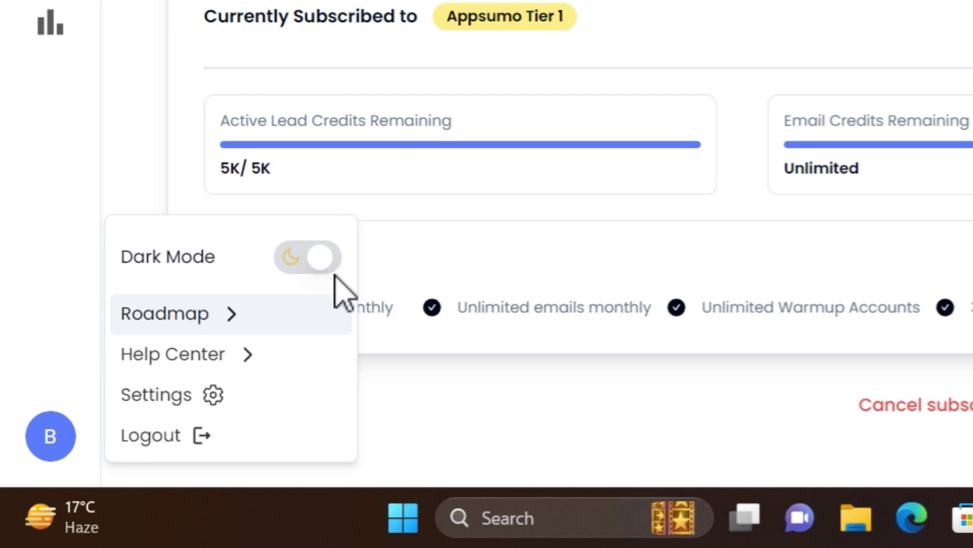
{"action": "left_click", "coordinate": [315, 274]}
{"action": "left_click", "coordinate": [315, 277]}
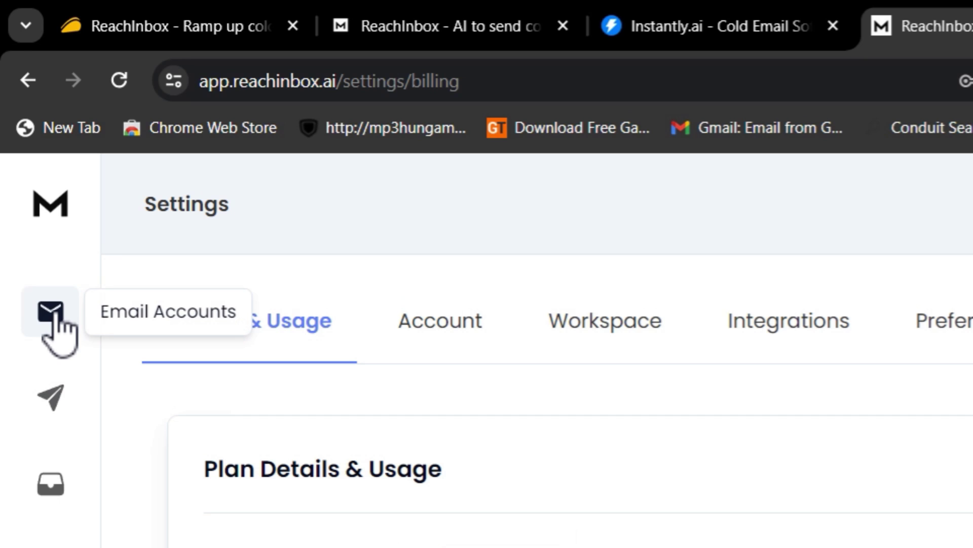
Open Email Accounts and preview the Add New account form before going back.
{"action": "left_click", "coordinate": [53, 317]}
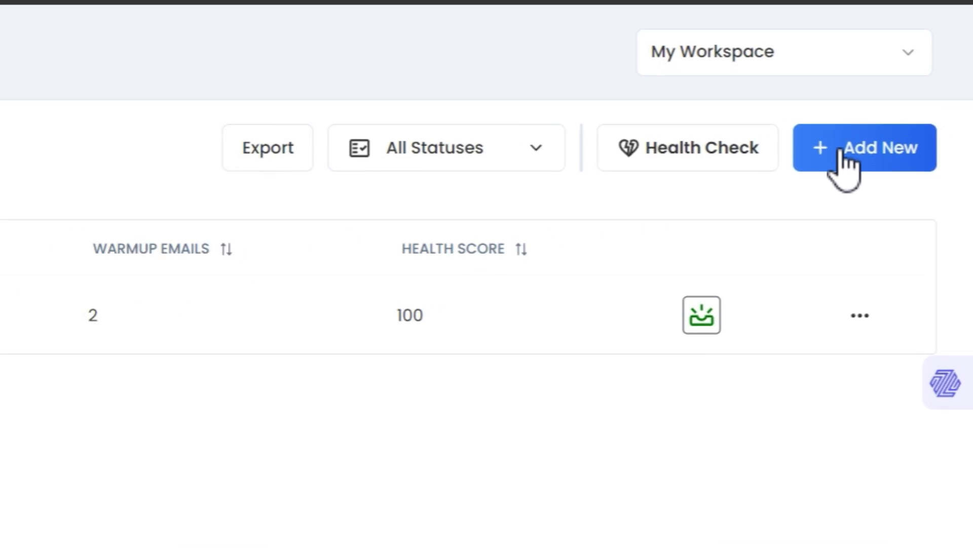
{"action": "left_click", "coordinate": [831, 151]}
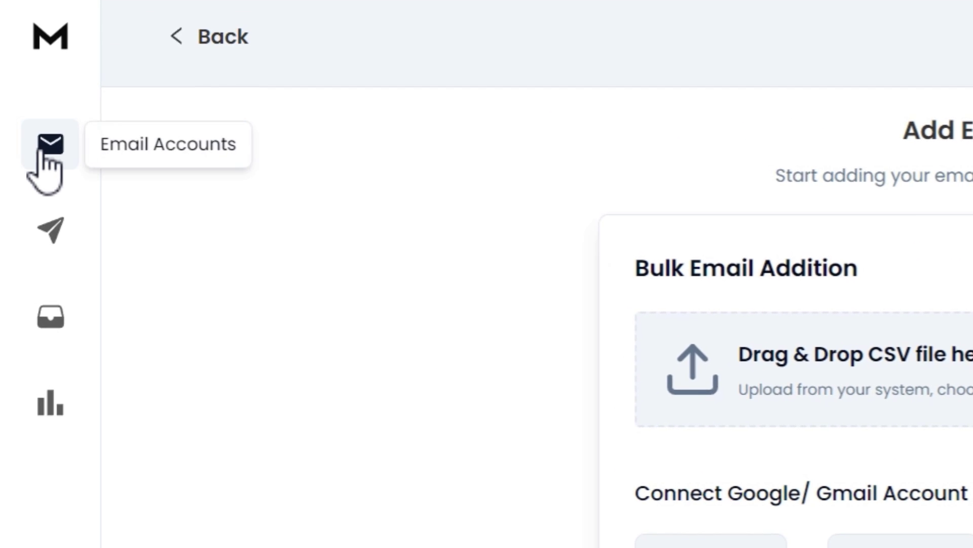
{"action": "left_click", "coordinate": [26, 156]}
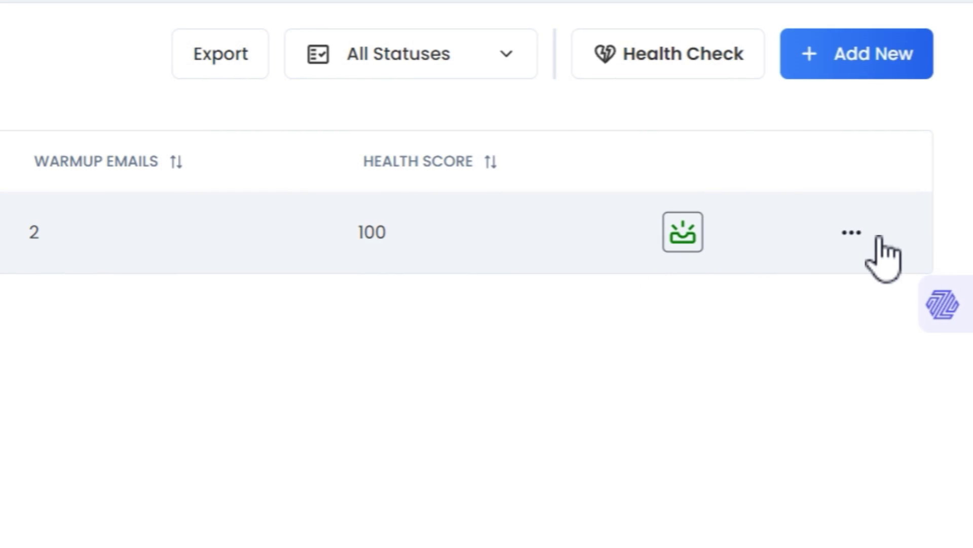
Check the connected account's actions menu without choosing anything, then go to Campaigns.
{"action": "left_click", "coordinate": [857, 235]}
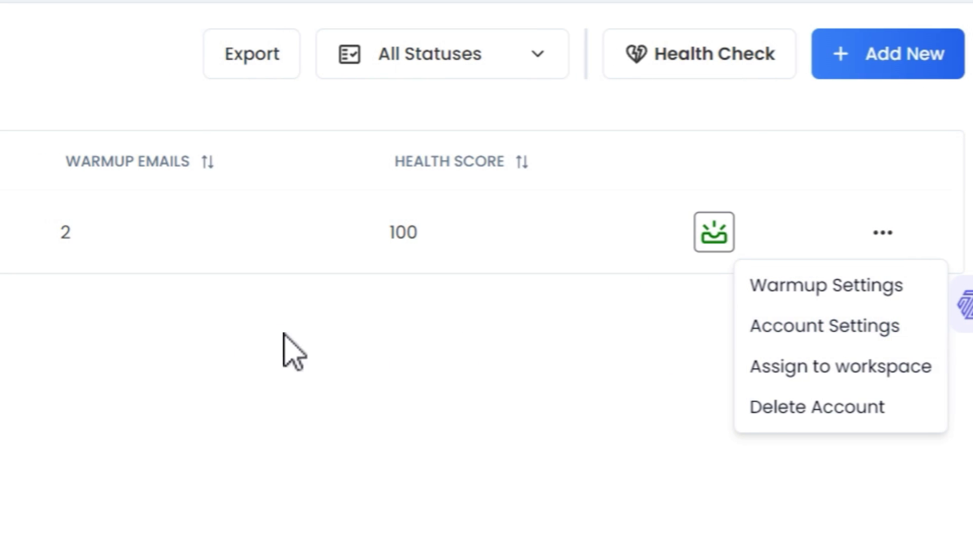
{"action": "left_click", "coordinate": [98, 397]}
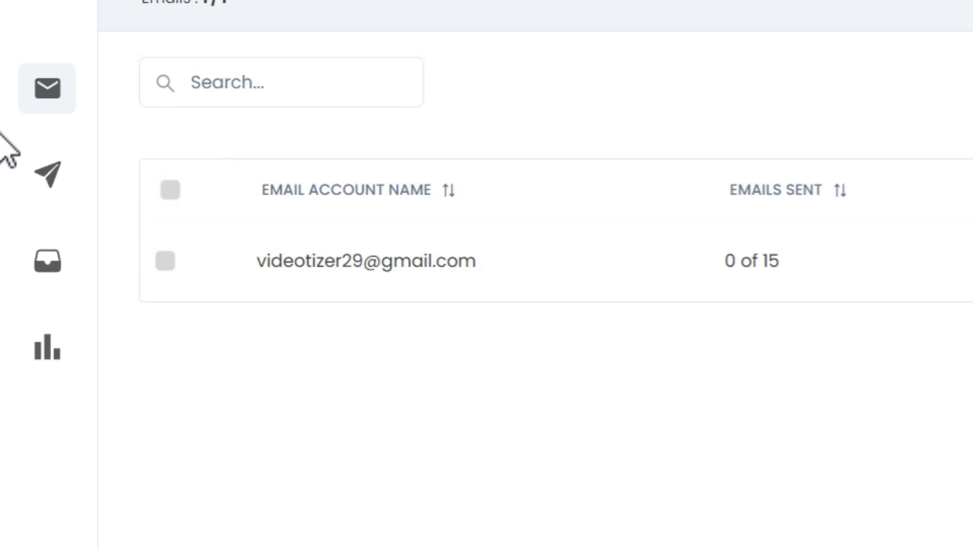
{"action": "left_click", "coordinate": [47, 188]}
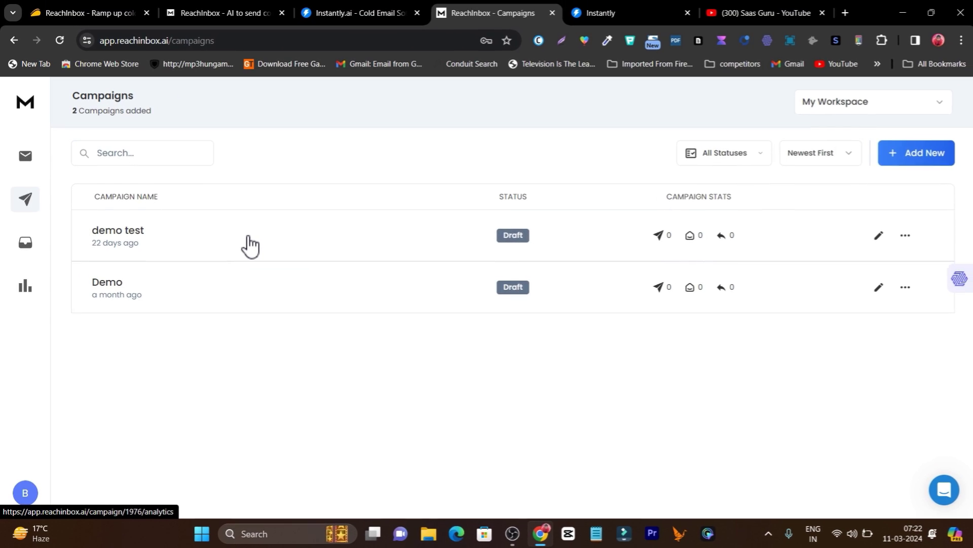
Cancel a new campaign, then open demo test's Leads and Sequences steps.
{"action": "left_click", "coordinate": [917, 160]}
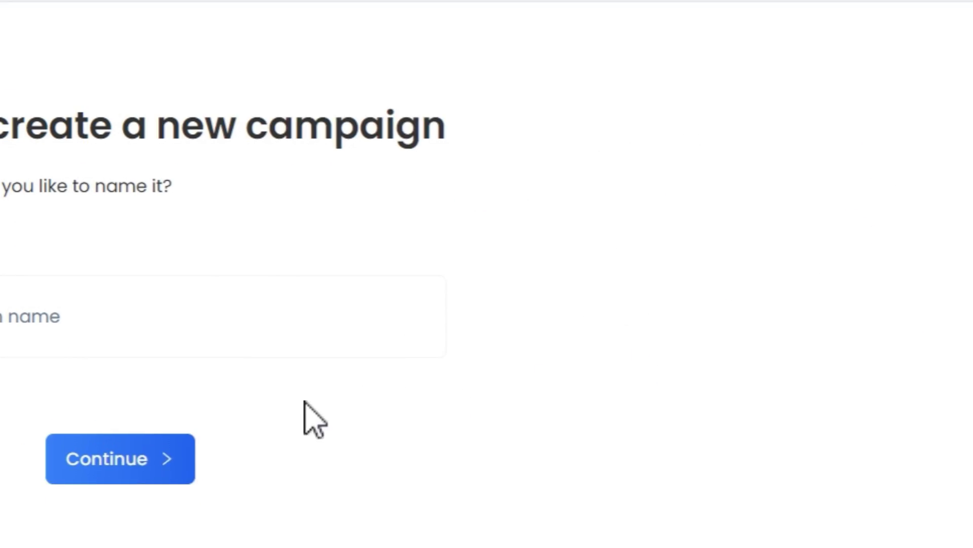
{"action": "left_click", "coordinate": [245, 358]}
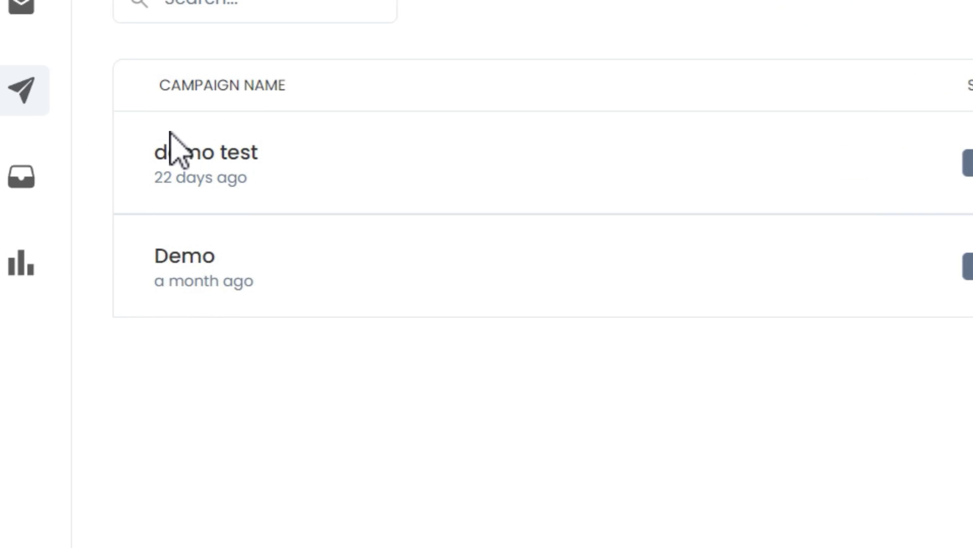
{"action": "left_click", "coordinate": [231, 167]}
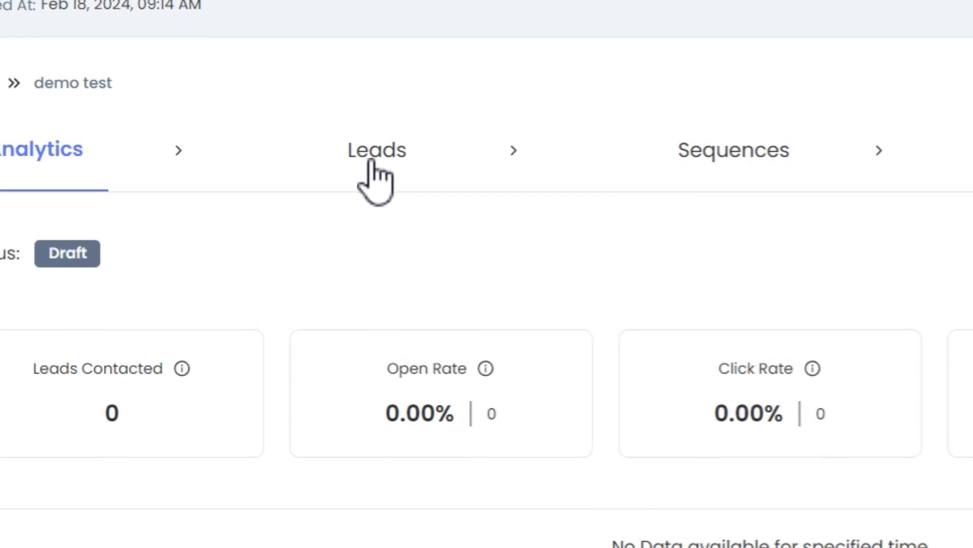
{"action": "left_click", "coordinate": [375, 172]}
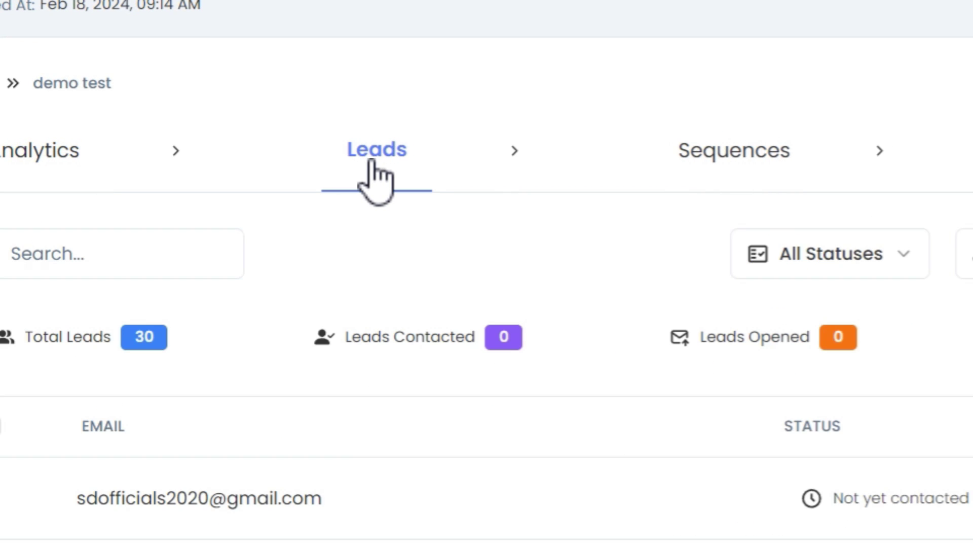
{"action": "left_click", "coordinate": [724, 148]}
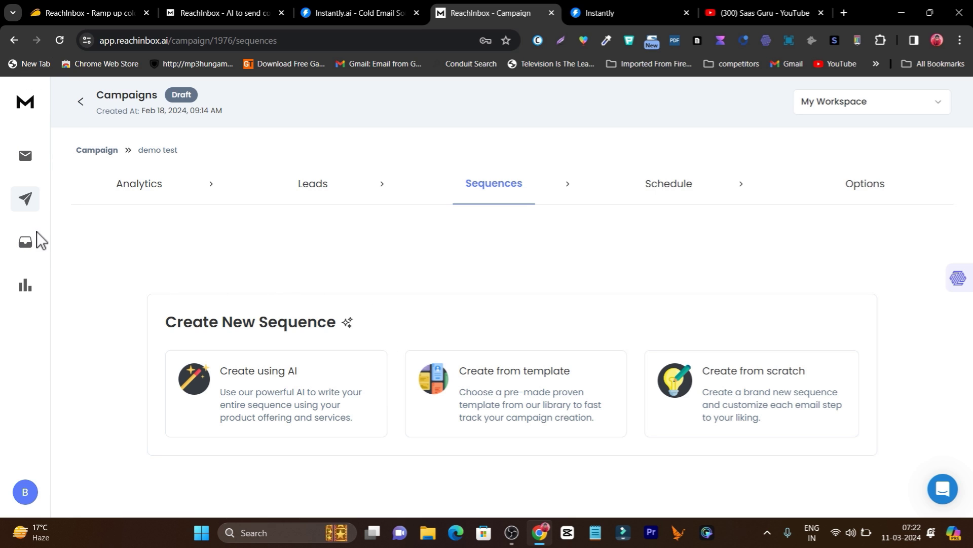
Browse the Onebox filters, detour through Email Accounts, and return to the empty Onebox.
{"action": "left_click", "coordinate": [25, 243]}
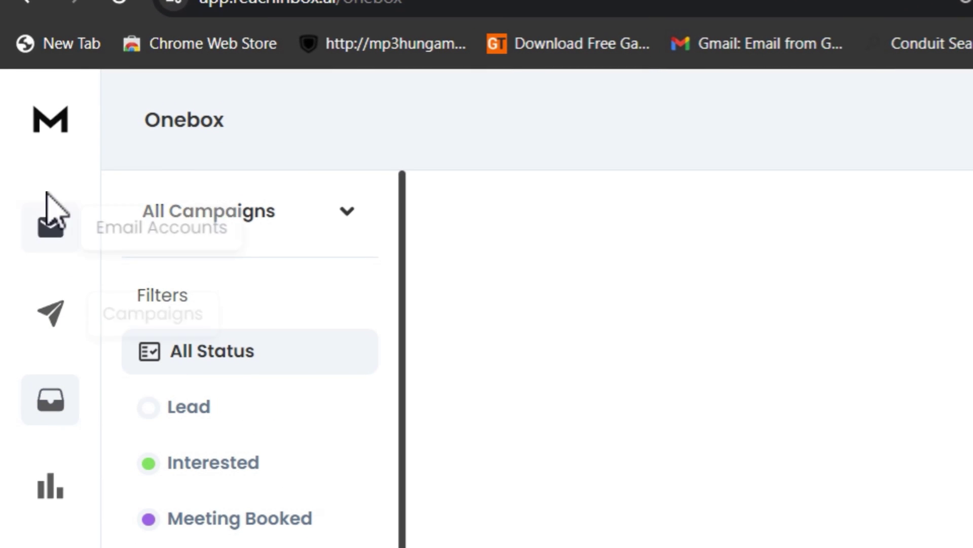
{"action": "scroll", "coordinate": [348, 403], "scroll_direction": "down", "scroll_amount": 3}
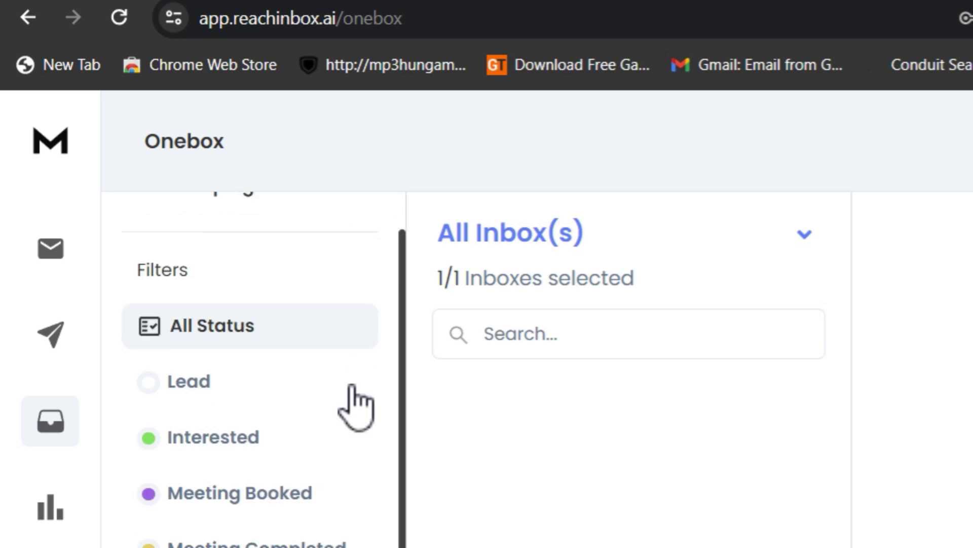
{"action": "scroll", "coordinate": [401, 405], "scroll_direction": "up", "scroll_amount": 2}
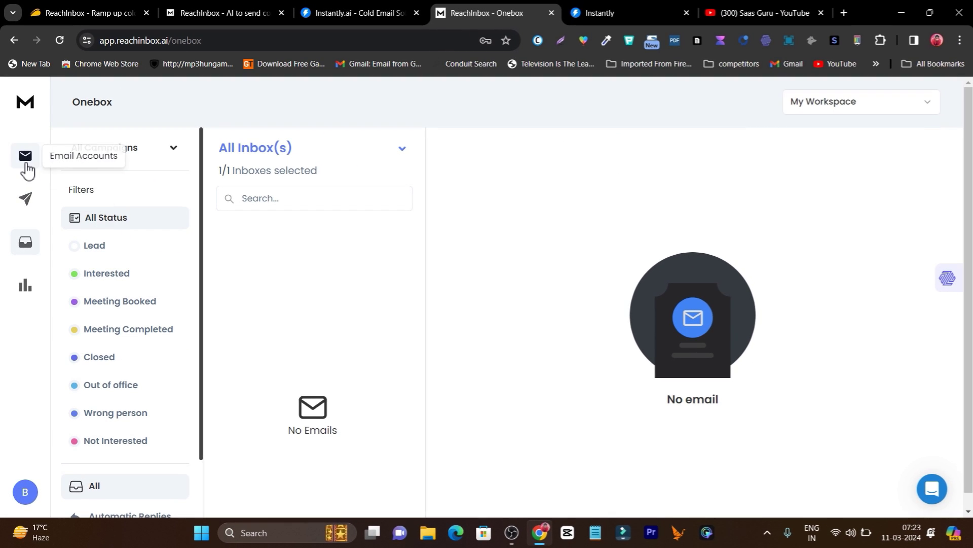
{"action": "left_click", "coordinate": [25, 157]}
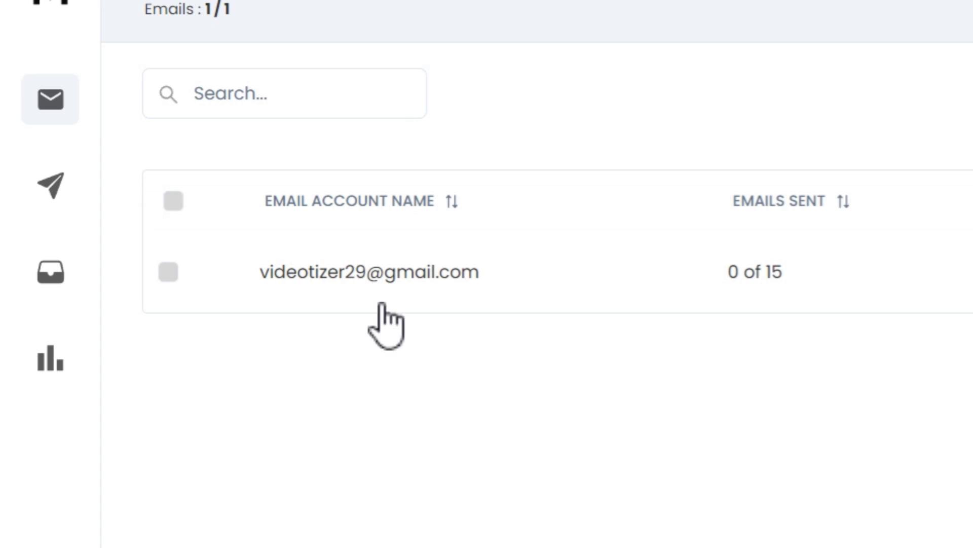
{"action": "left_click", "coordinate": [51, 274]}
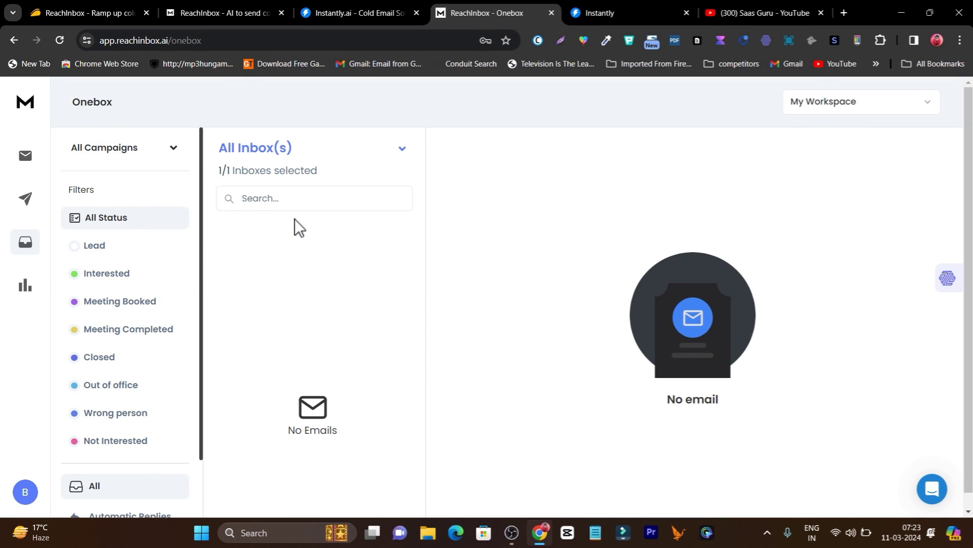
{"action": "scroll", "coordinate": [329, 264], "scroll_direction": "down", "scroll_amount": 1}
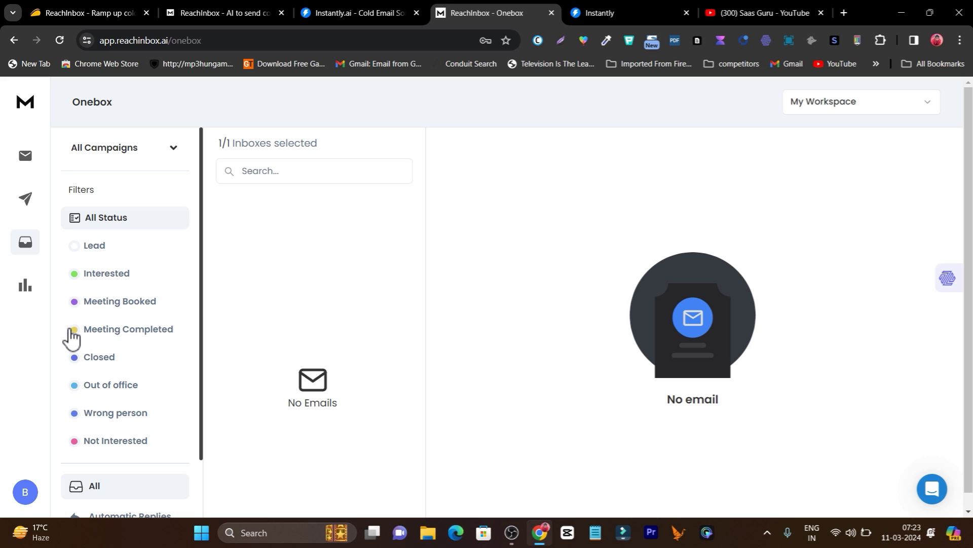
Pass through Analytics and Email Accounts to Campaigns, then list My Workspace and pet care.
{"action": "left_click", "coordinate": [24, 286]}
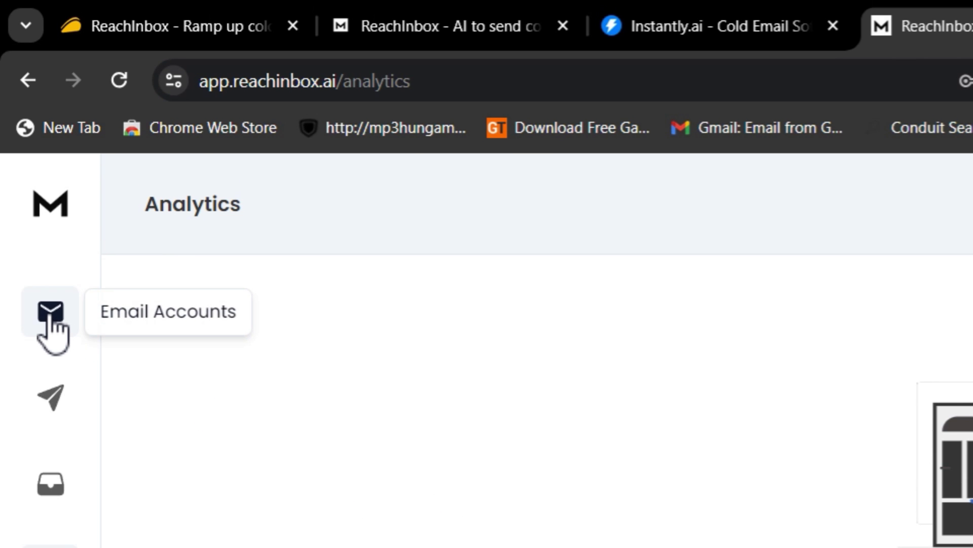
{"action": "left_click", "coordinate": [2, 90]}
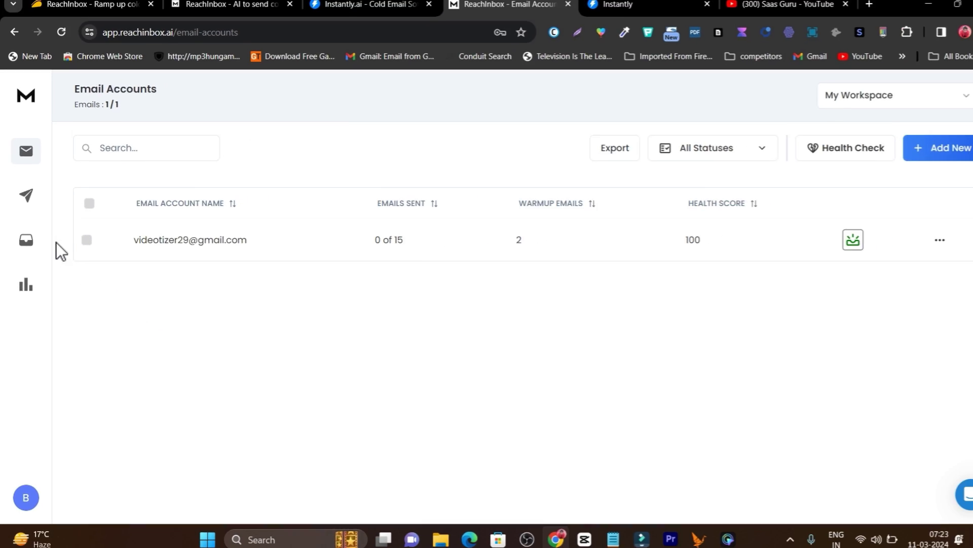
{"action": "left_click", "coordinate": [26, 202]}
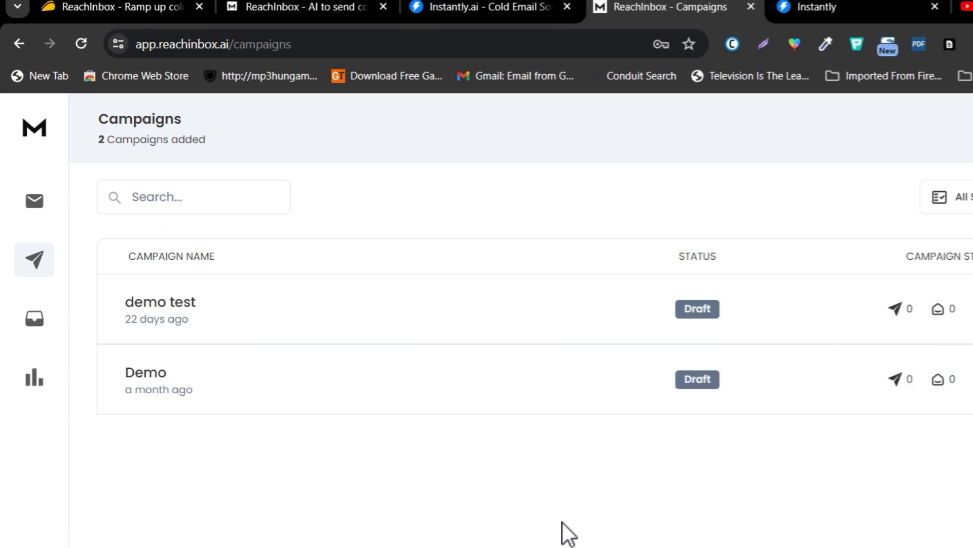
{"action": "left_click", "coordinate": [906, 113]}
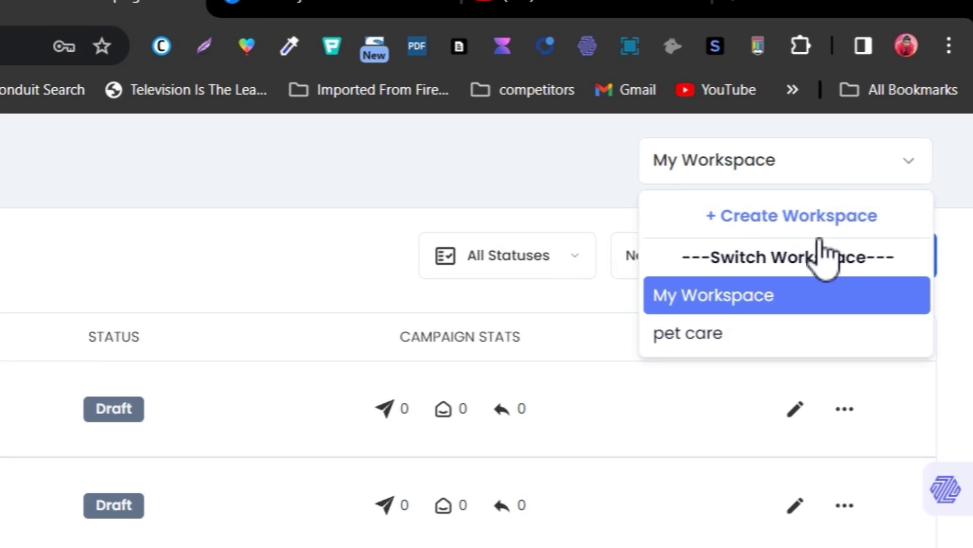